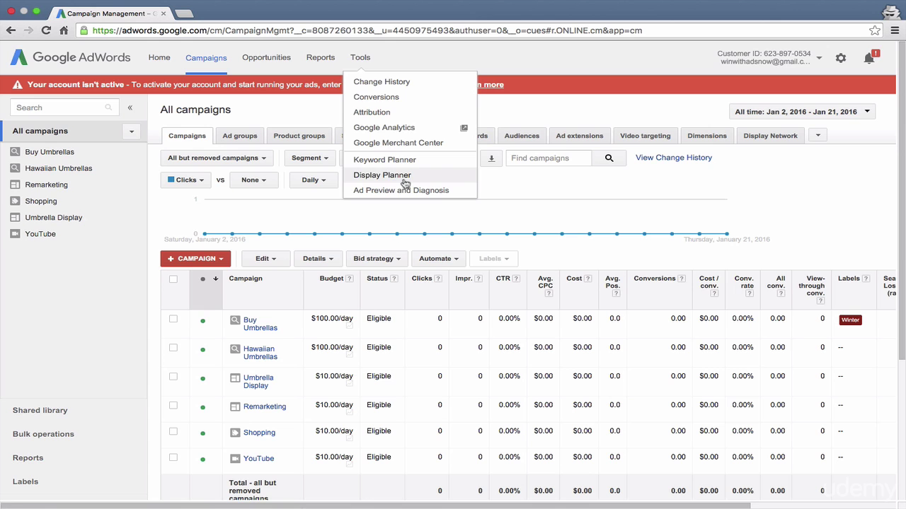
Step: Open the Display Planner from the campaign overview
{"action": "left_click", "coordinate": [366, 64]}
{"action": "left_click", "coordinate": [368, 65]}
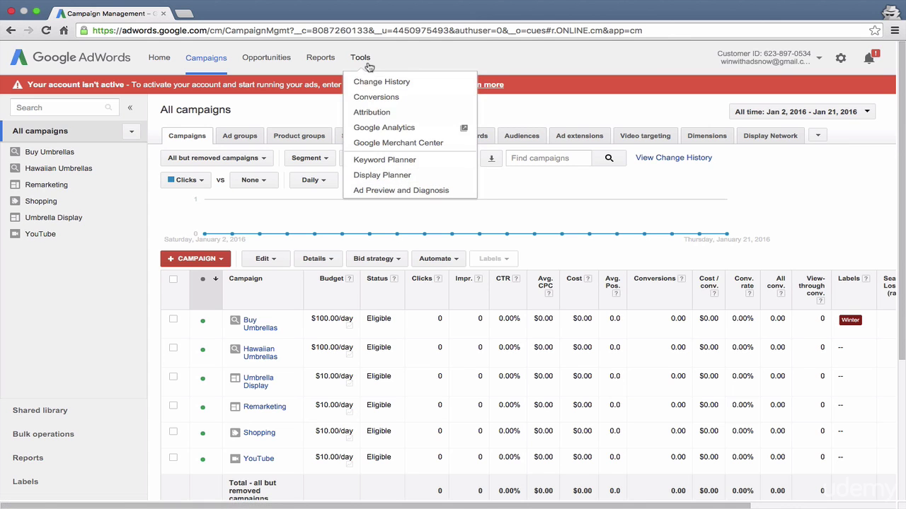
{"action": "left_click", "coordinate": [388, 175]}
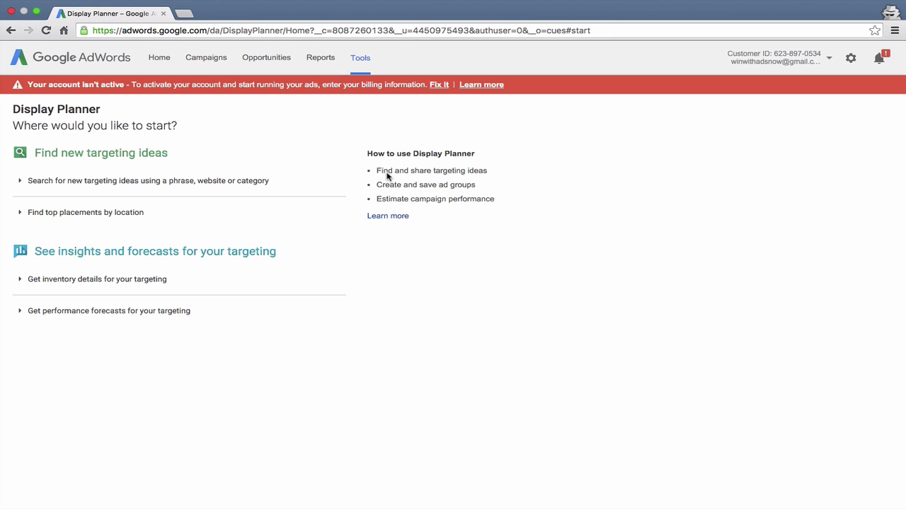
Step: Review the planner's starting options: searching for targeting ideas, top placements by location, inventory details and performance forecasts
{"action": "left_click", "coordinate": [187, 185]}
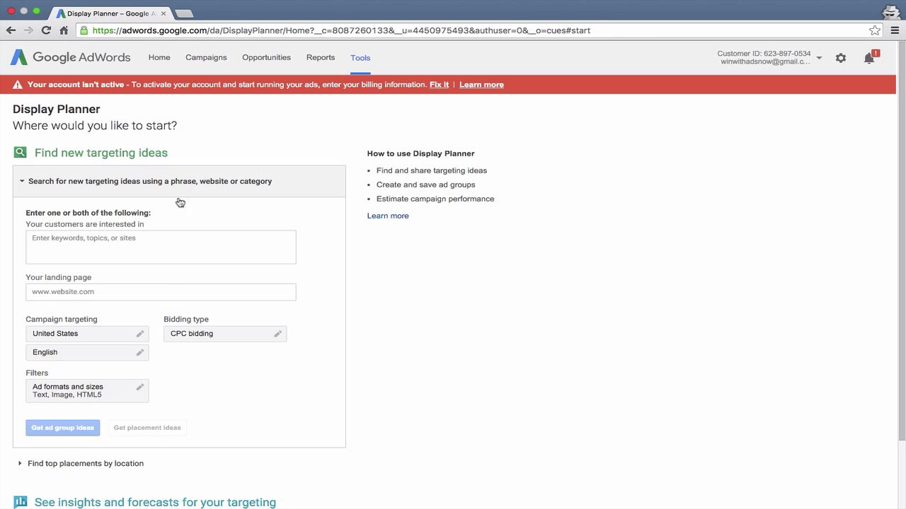
{"action": "left_click", "coordinate": [155, 248]}
{"action": "left_click", "coordinate": [156, 291]}
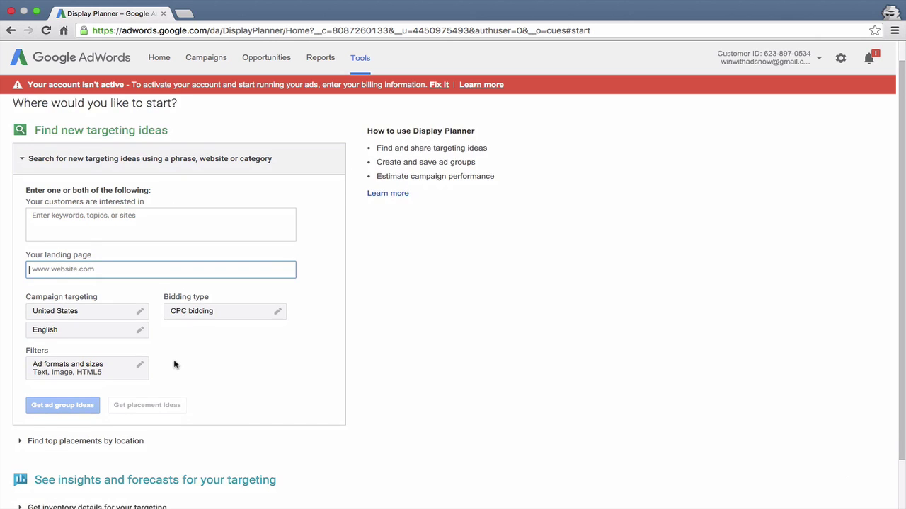
{"action": "scroll", "coordinate": [163, 346], "scroll_direction": "down", "scroll_amount": 1}
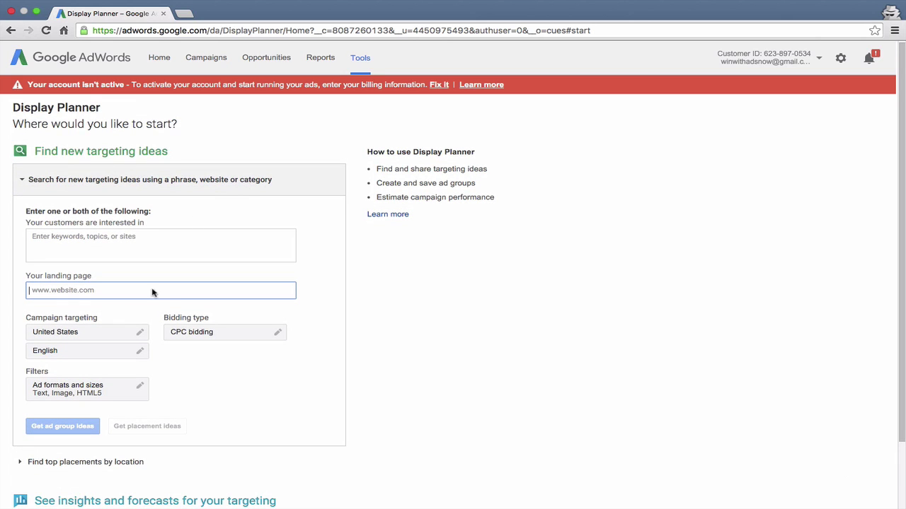
{"action": "scroll", "coordinate": [178, 319], "scroll_direction": "down", "scroll_amount": 3}
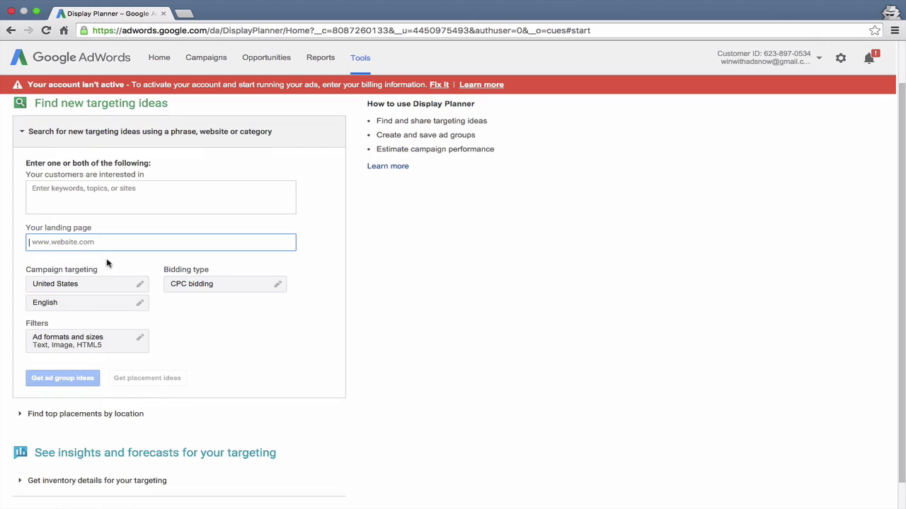
{"action": "left_click", "coordinate": [125, 414]}
{"action": "scroll", "coordinate": [125, 412], "scroll_direction": "down", "scroll_amount": 1}
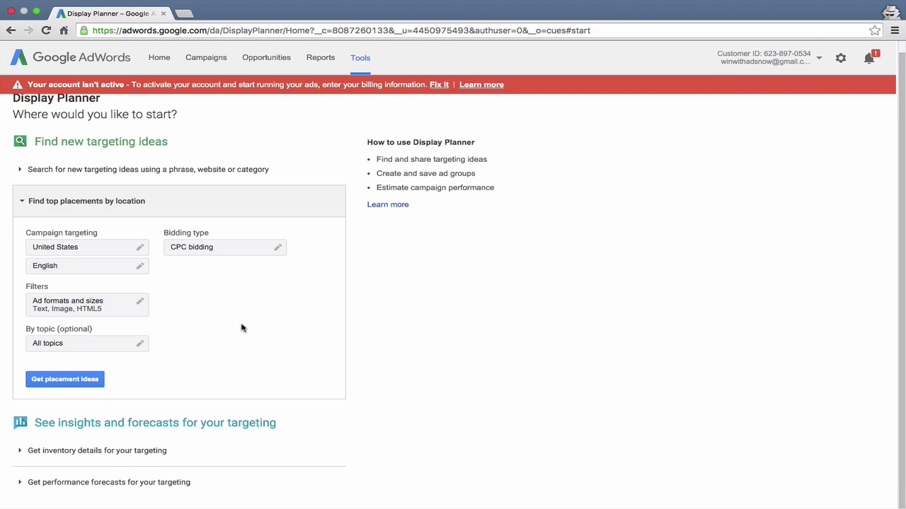
{"action": "left_click", "coordinate": [117, 450]}
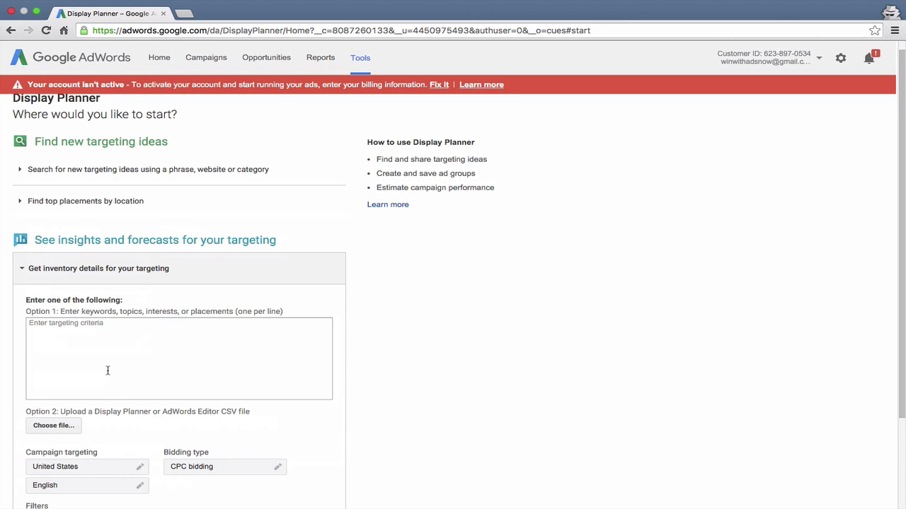
{"action": "scroll", "coordinate": [108, 371], "scroll_direction": "down", "scroll_amount": 3}
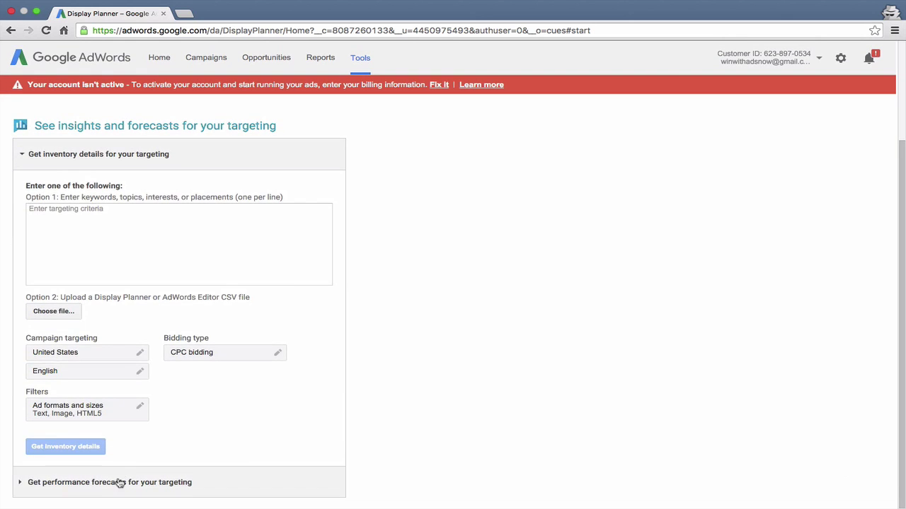
{"action": "left_click", "coordinate": [120, 483]}
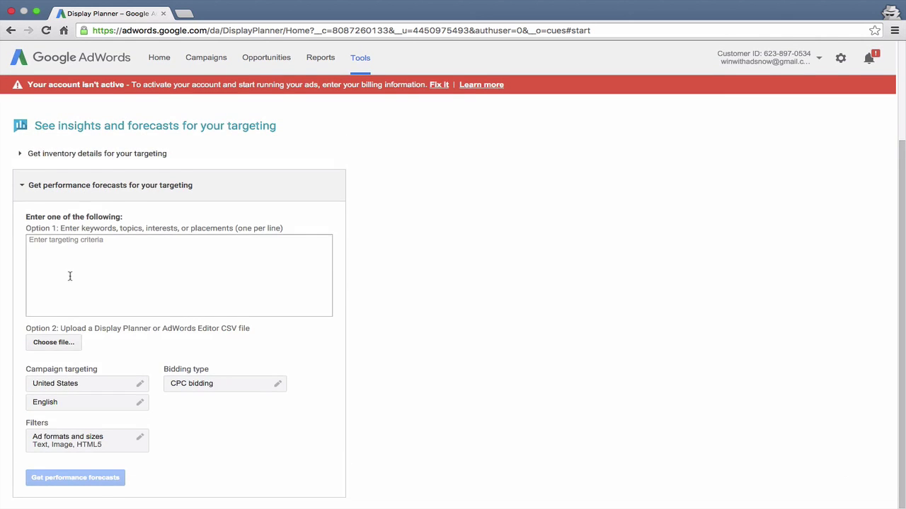
{"action": "scroll", "coordinate": [69, 275], "scroll_direction": "up", "scroll_amount": 3}
Step: Reopen the search for new targeting ideas, ready to enter what customers are interested in
{"action": "left_click", "coordinate": [125, 181]}
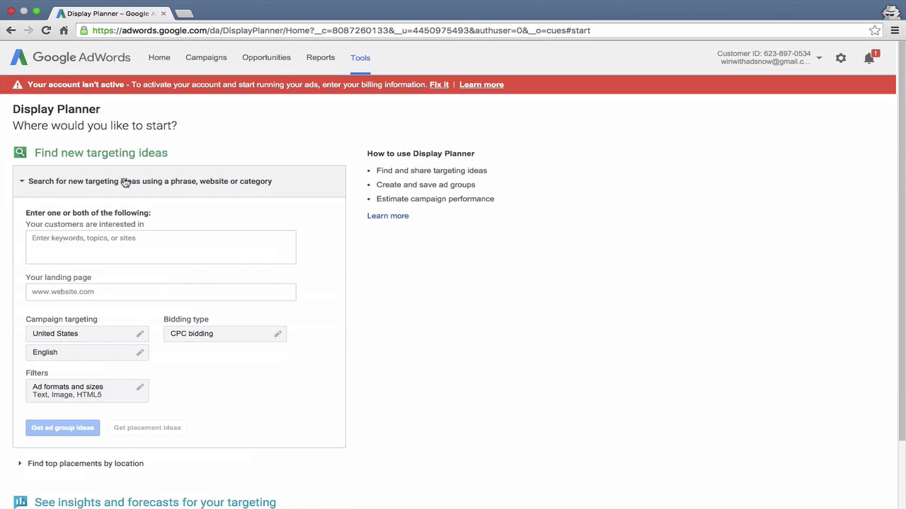
{"action": "left_click", "coordinate": [125, 249]}
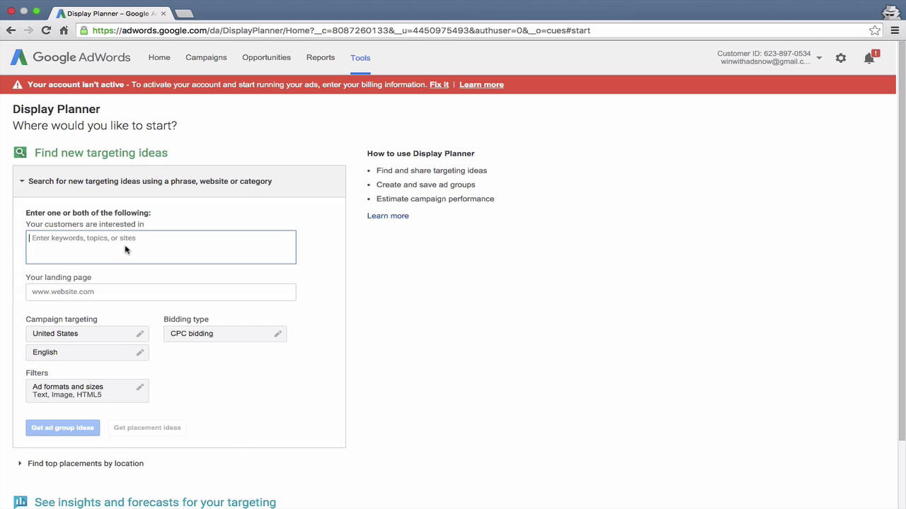
{"action": "type", "text": "bu"}
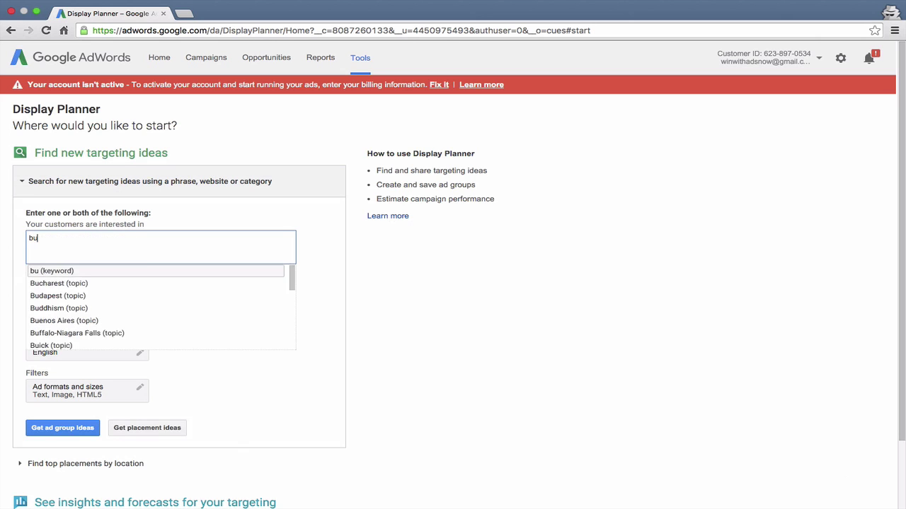
{"action": "type", "text": "y umbre"}
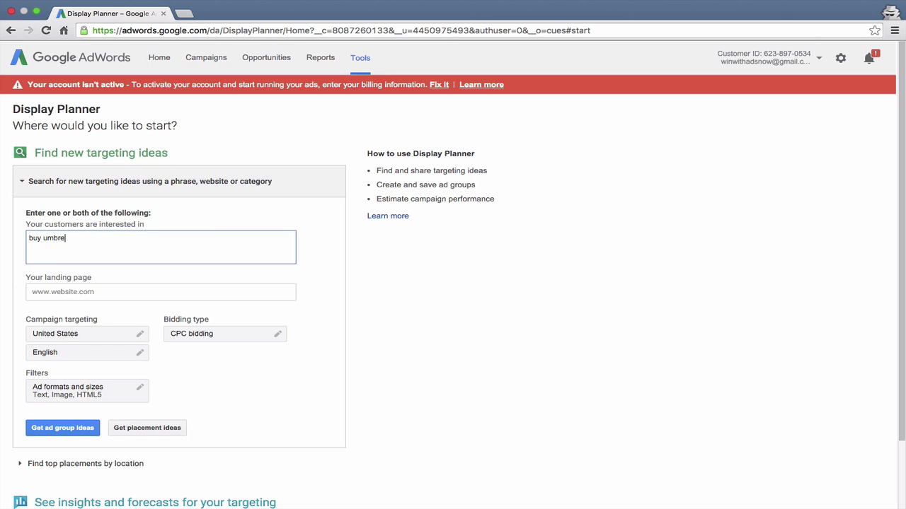
{"action": "key", "text": "ctrl+a"}
{"action": "type", "text": "bu"}
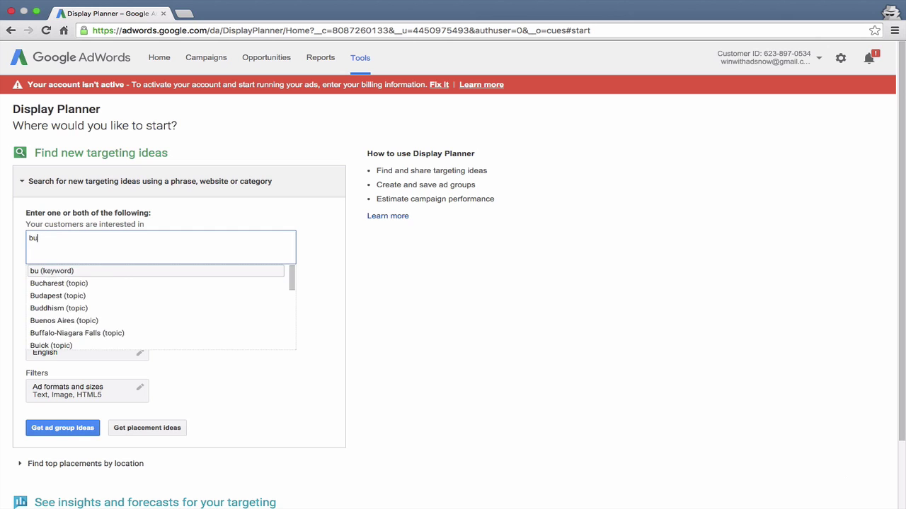
{"action": "key", "text": "BackSpace"}
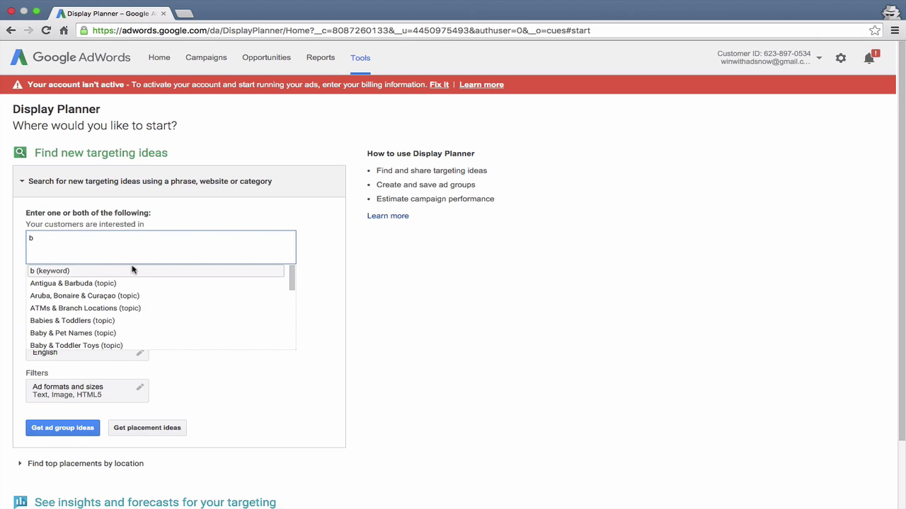
{"action": "scroll", "coordinate": [142, 302], "scroll_direction": "down", "scroll_amount": 3}
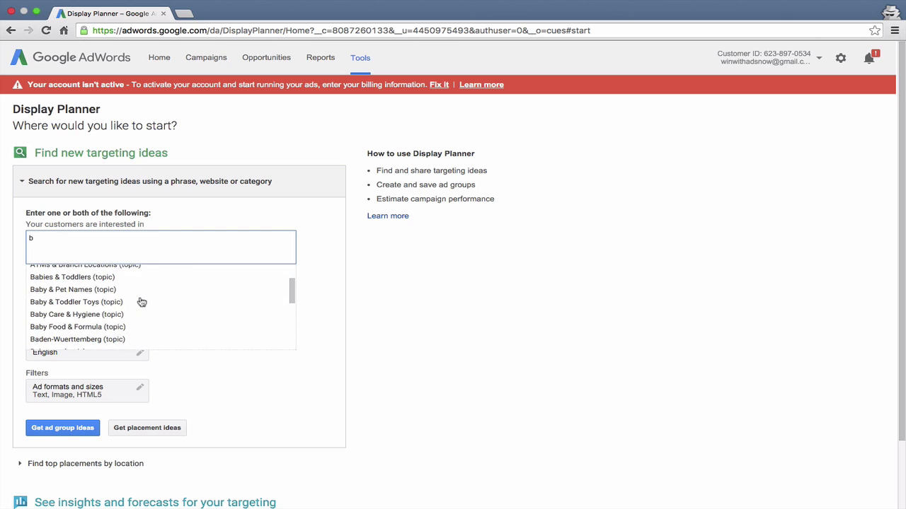
{"action": "scroll", "coordinate": [74, 326], "scroll_direction": "down", "scroll_amount": 5}
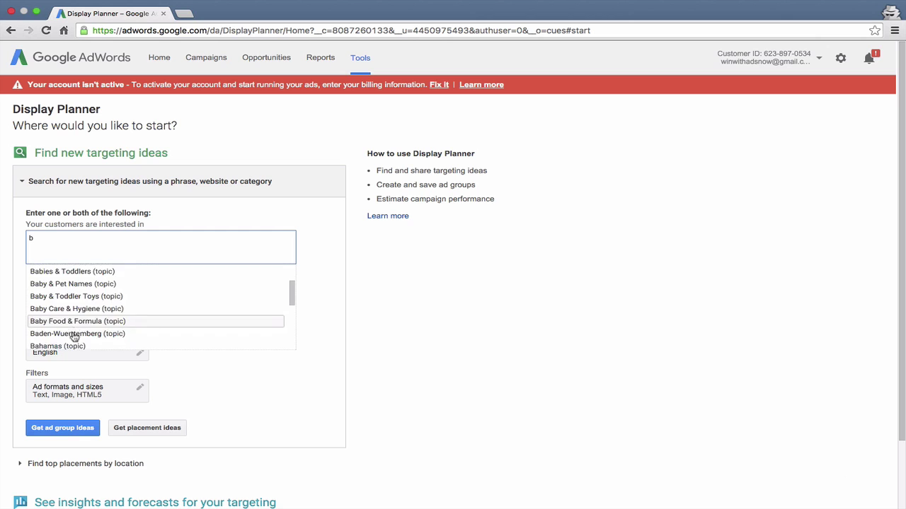
{"action": "scroll", "coordinate": [73, 336], "scroll_direction": "down", "scroll_amount": 2}
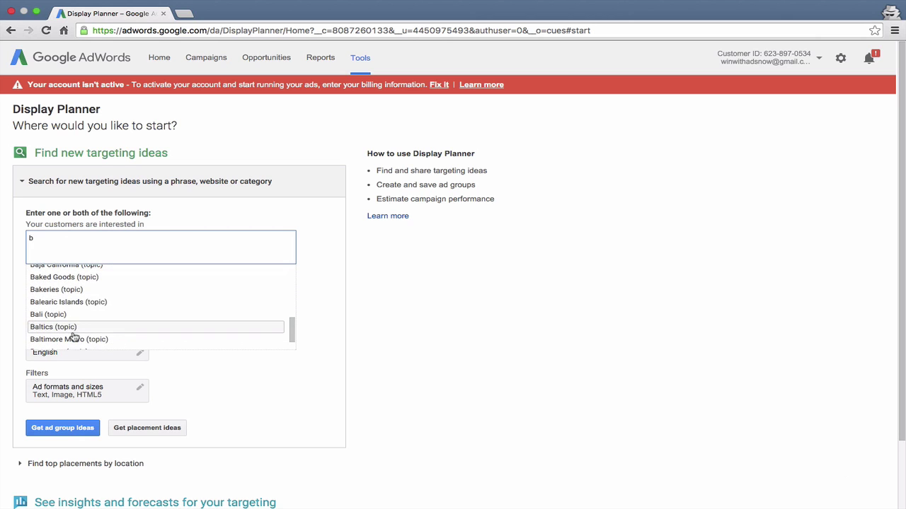
{"action": "key", "text": "BackSpace"}
Step: Enter "umbrellas" as the customers' interest and request ad group ideas for it
{"action": "type", "text": "umbrellas"}
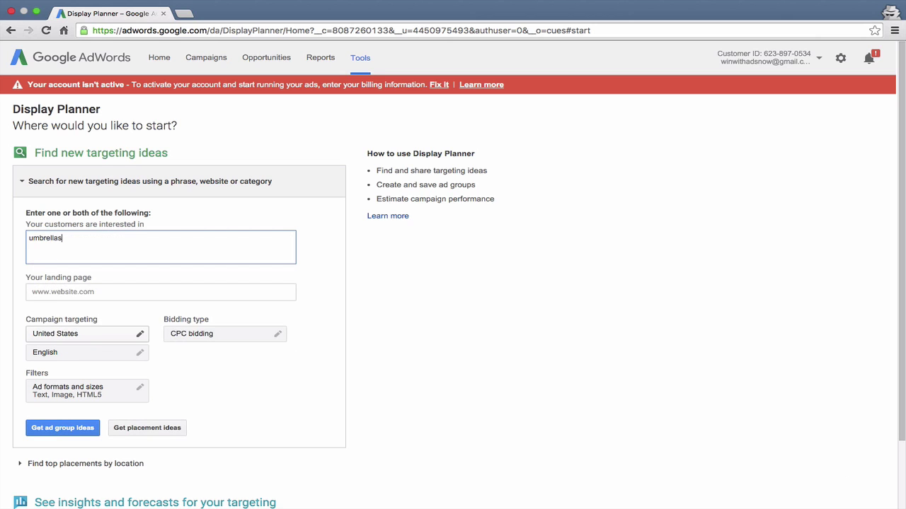
{"action": "scroll", "coordinate": [57, 368], "scroll_direction": "down", "scroll_amount": 1}
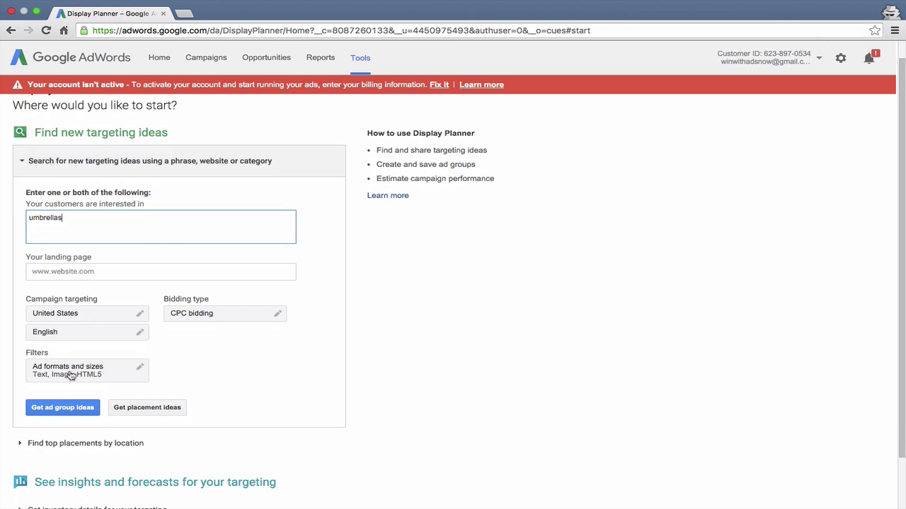
{"action": "type", "text": "llas"}
{"action": "left_click", "coordinate": [59, 406]}
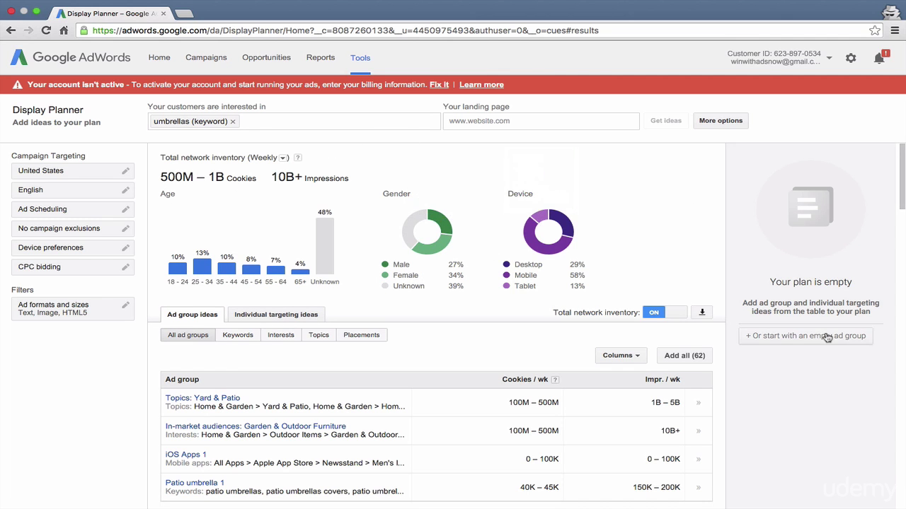
Step: Add the suggested ad group "Topics: Yard & Patio" to the plan
{"action": "mouse_move", "coordinate": [249, 273]}
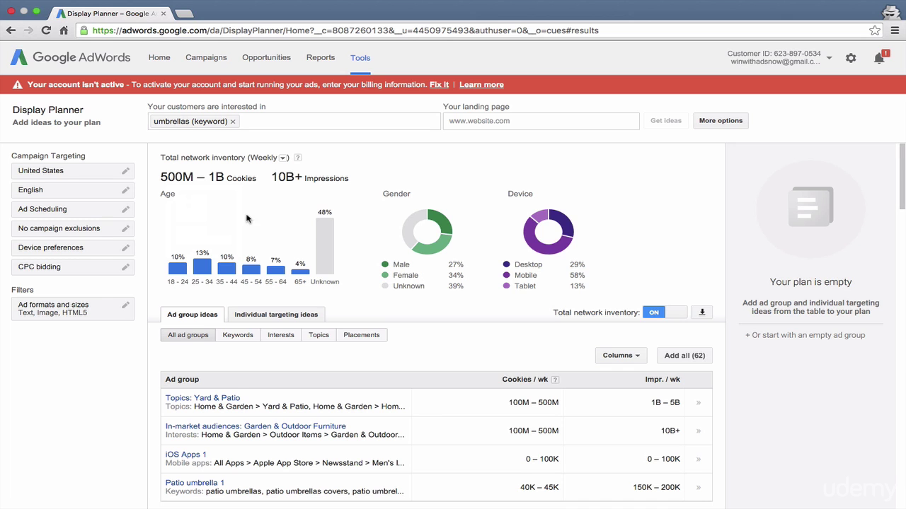
{"action": "scroll", "coordinate": [251, 212], "scroll_direction": "down", "scroll_amount": 3}
{"action": "scroll", "coordinate": [246, 215], "scroll_direction": "down", "scroll_amount": 1}
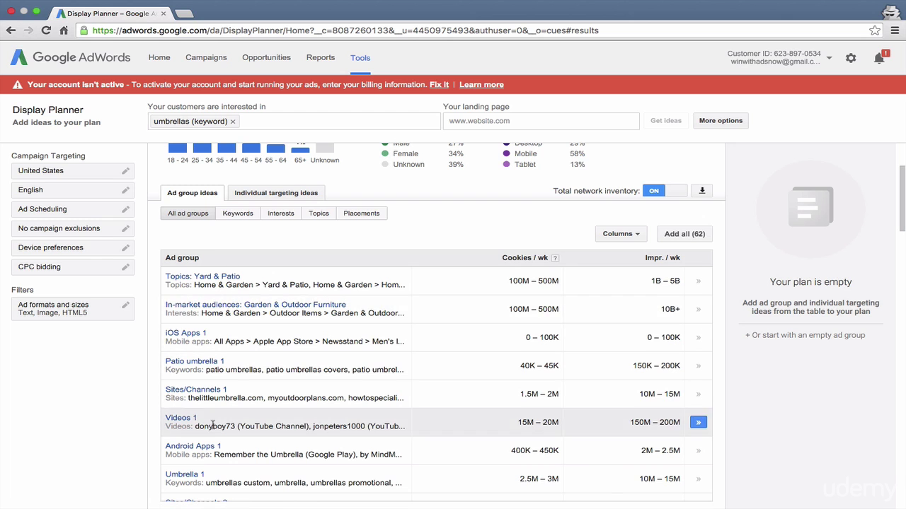
{"action": "left_click", "coordinate": [698, 281]}
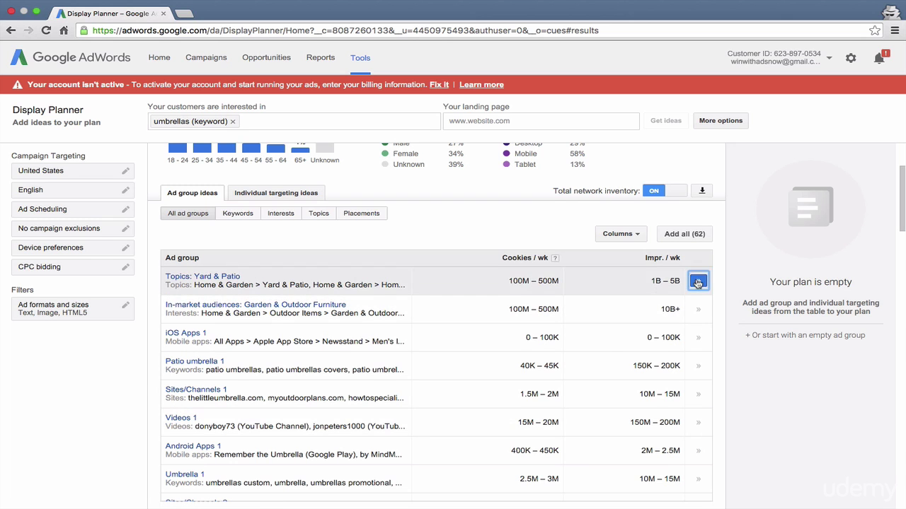
Step: Examine the ad group ideas based on keywords, interests and topics
{"action": "left_click", "coordinate": [236, 214]}
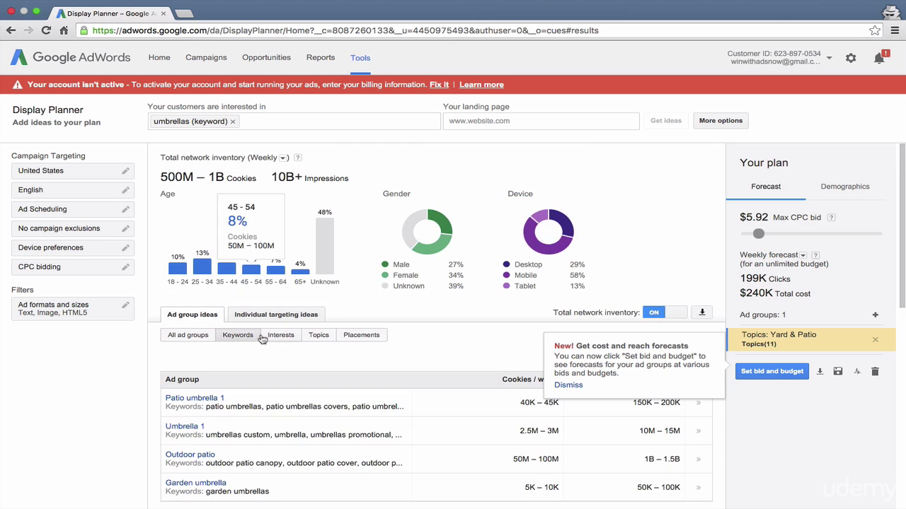
{"action": "scroll", "coordinate": [261, 340], "scroll_direction": "down", "scroll_amount": 3}
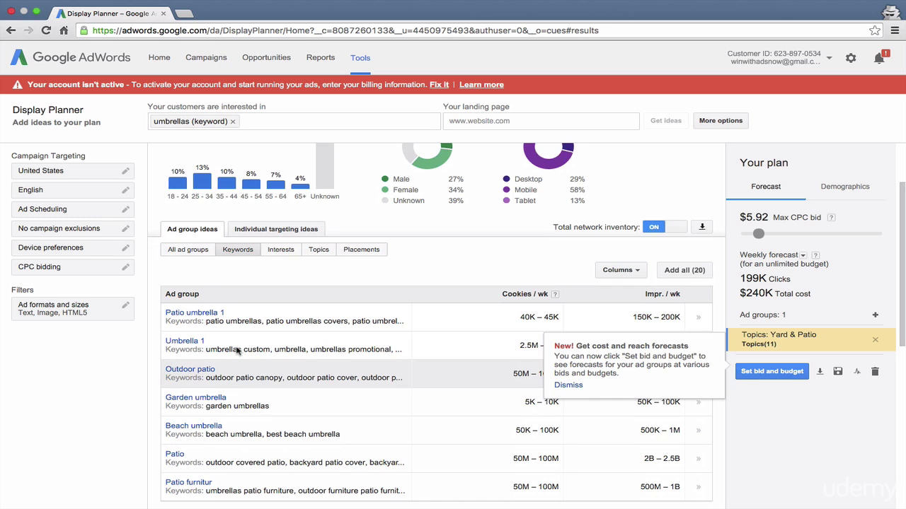
{"action": "left_click", "coordinate": [274, 256]}
{"action": "scroll", "coordinate": [275, 357], "scroll_direction": "down", "scroll_amount": 2}
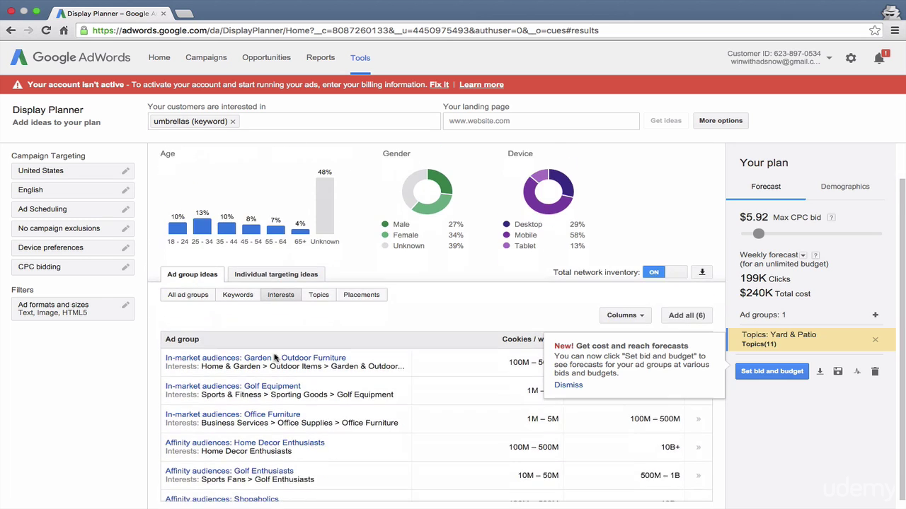
{"action": "left_click", "coordinate": [318, 278]}
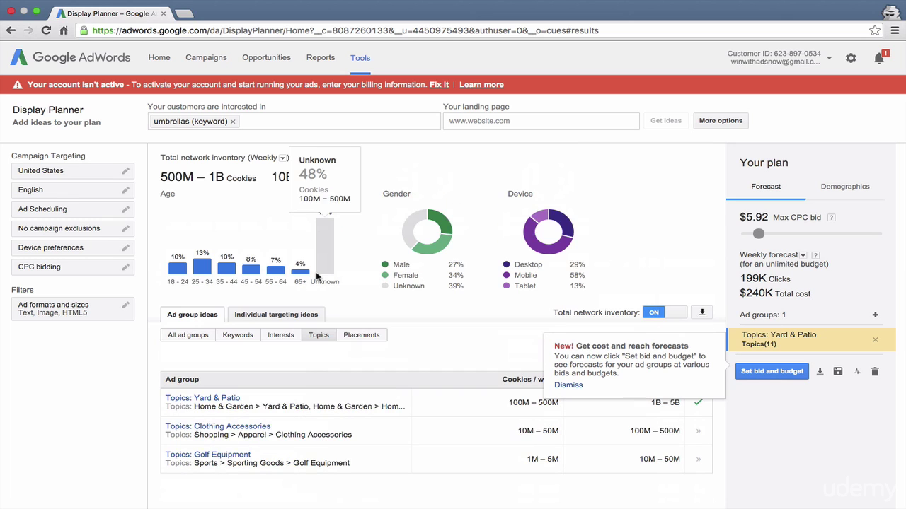
Step: Examine the placement ad group ideas for mobile apps, sites, videos and all placements, dismissing the forecast notice
{"action": "left_click", "coordinate": [364, 337]}
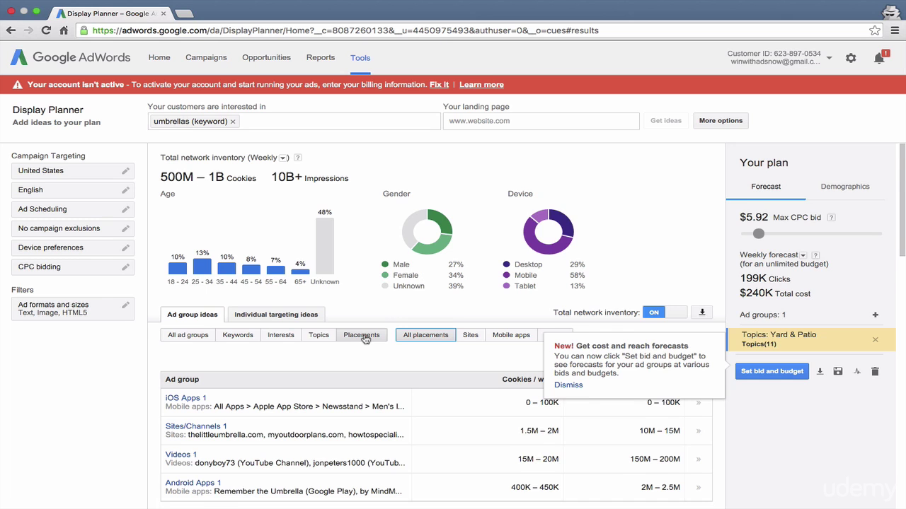
{"action": "scroll", "coordinate": [365, 339], "scroll_direction": "down", "scroll_amount": 3}
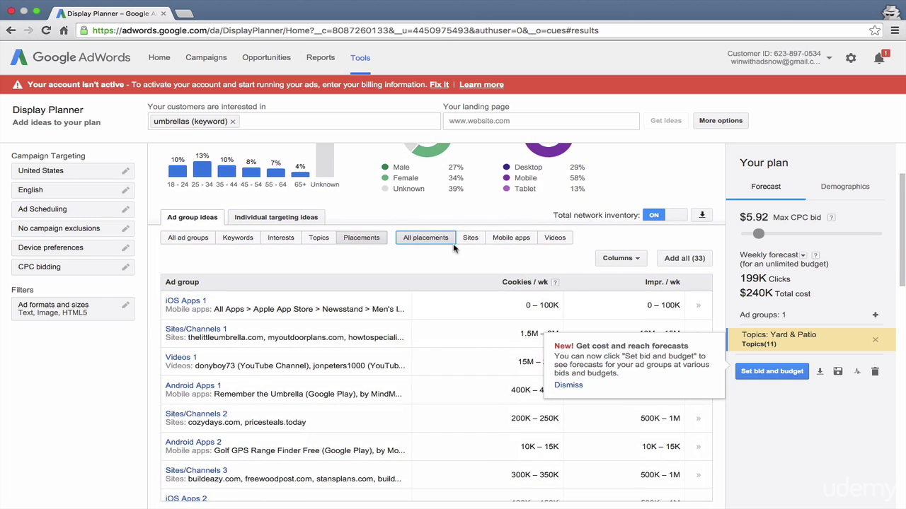
{"action": "left_click", "coordinate": [518, 239]}
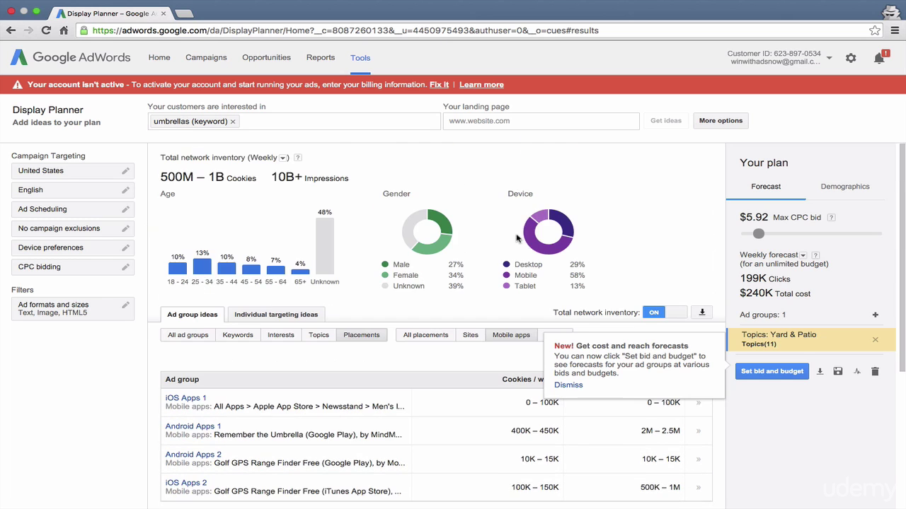
{"action": "left_click", "coordinate": [477, 338]}
{"action": "left_click", "coordinate": [567, 385]}
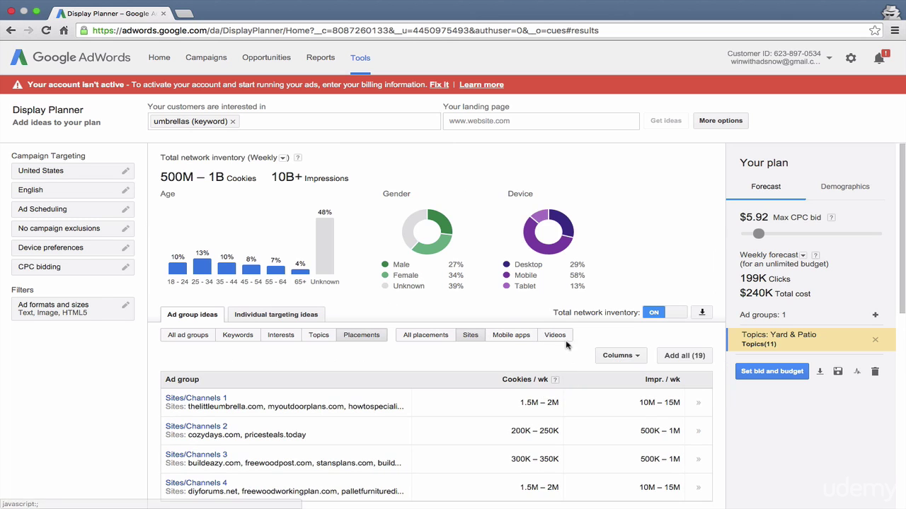
{"action": "left_click", "coordinate": [555, 337]}
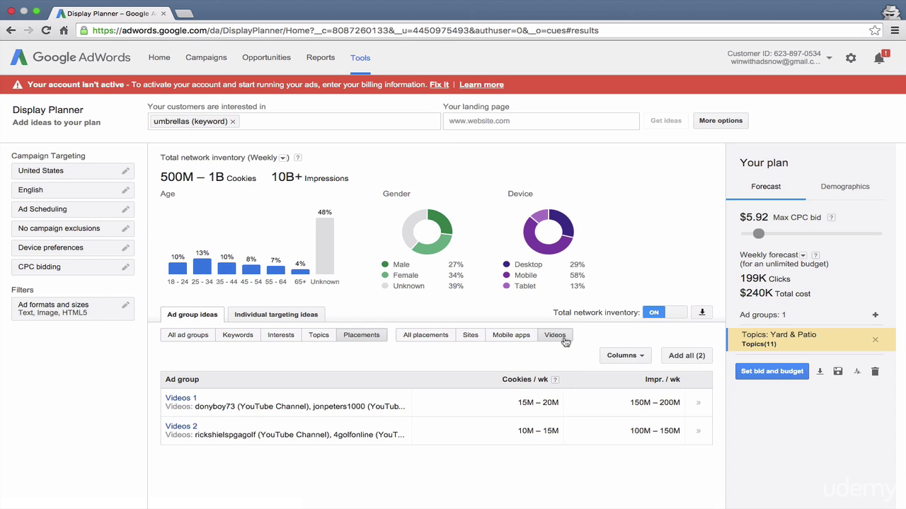
{"action": "left_click", "coordinate": [440, 337]}
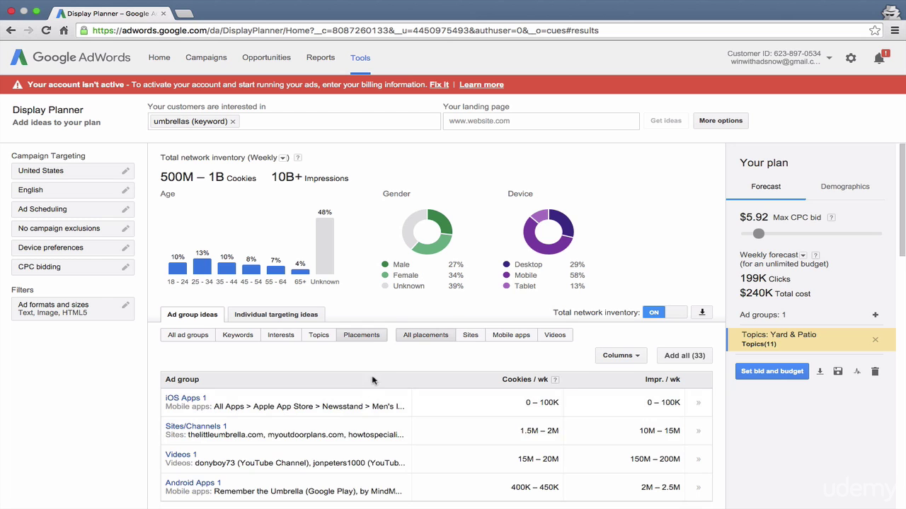
Step: Examine the individual targeting ideas for website placements, comparing relevance, historical CPC, weekly cookies and impressions
{"action": "left_click", "coordinate": [273, 313]}
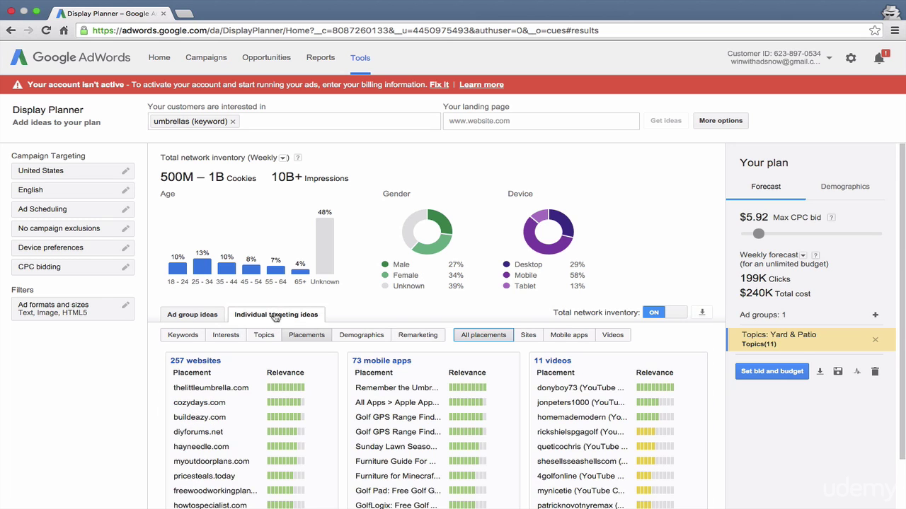
{"action": "scroll", "coordinate": [315, 330], "scroll_direction": "down", "scroll_amount": 2}
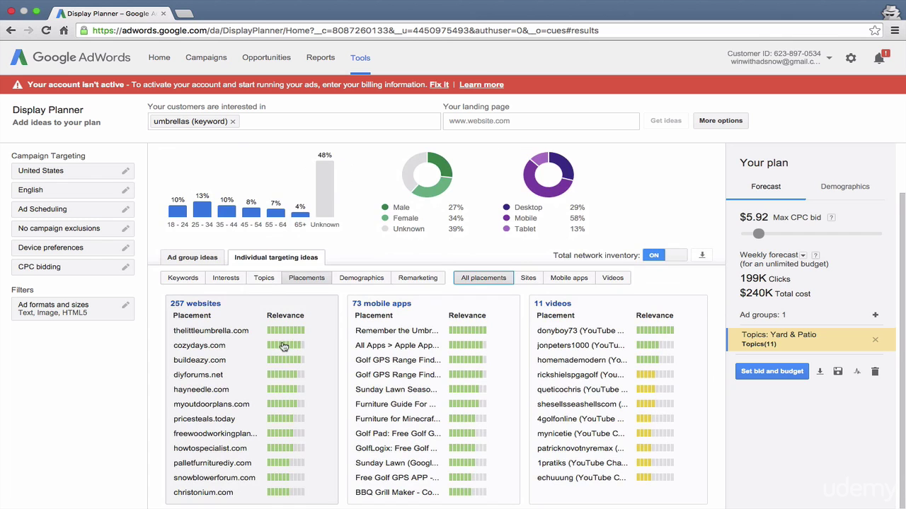
{"action": "left_click", "coordinate": [237, 346]}
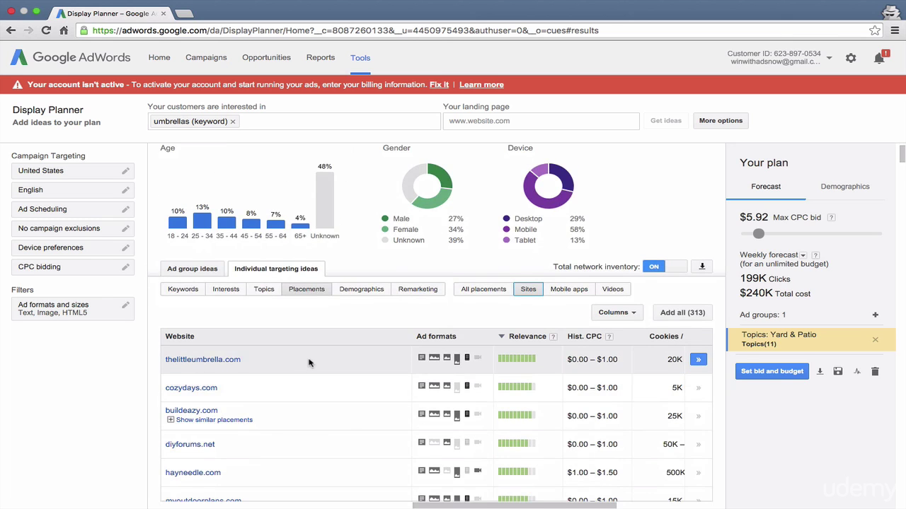
{"action": "scroll", "coordinate": [308, 362], "scroll_direction": "down", "scroll_amount": 1}
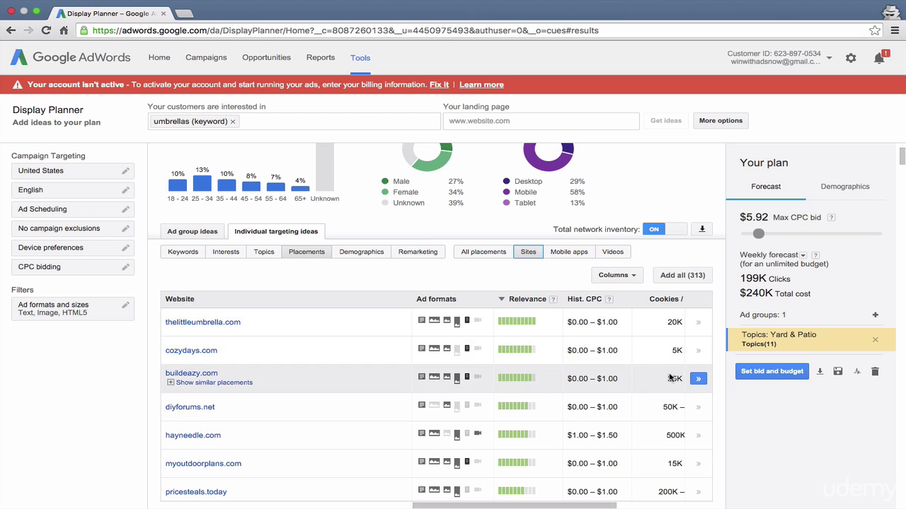
{"action": "scroll", "coordinate": [671, 378], "scroll_direction": "down", "scroll_amount": 5}
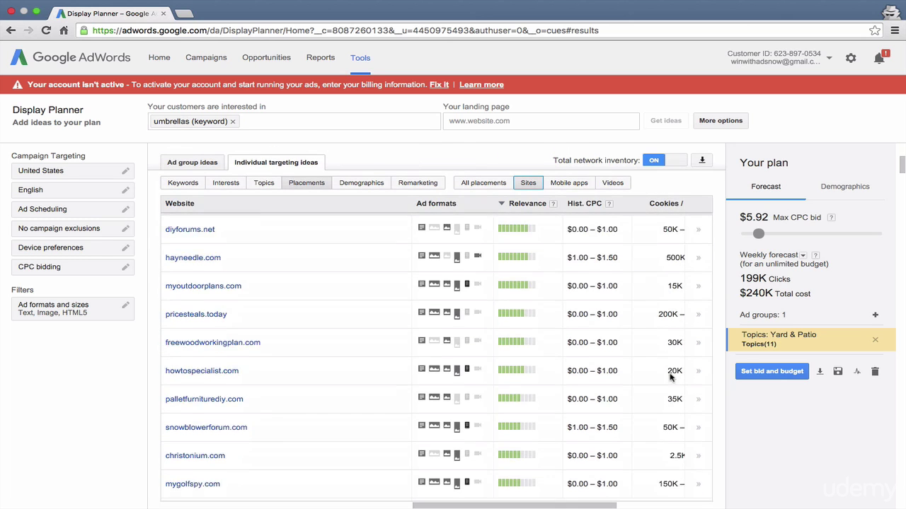
{"action": "scroll", "coordinate": [661, 329], "scroll_direction": "down", "scroll_amount": 4}
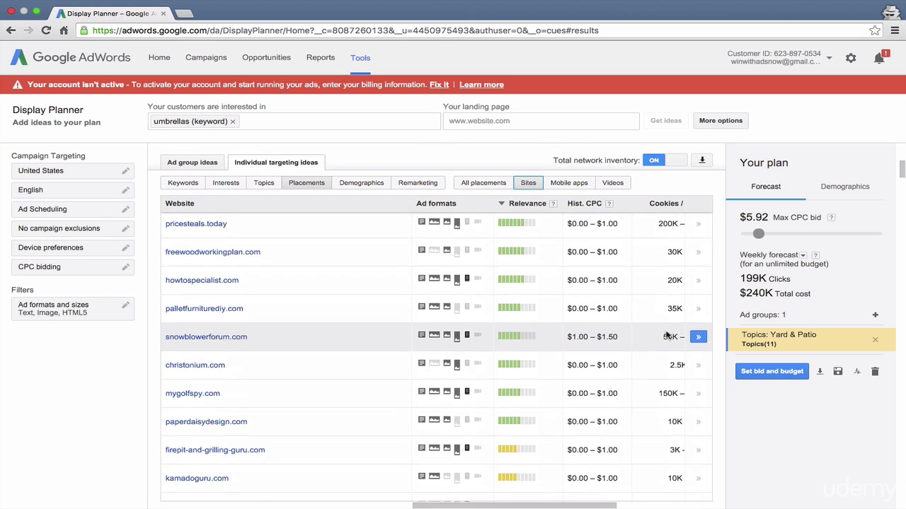
{"action": "scroll", "coordinate": [666, 332], "scroll_direction": "down", "scroll_amount": 5}
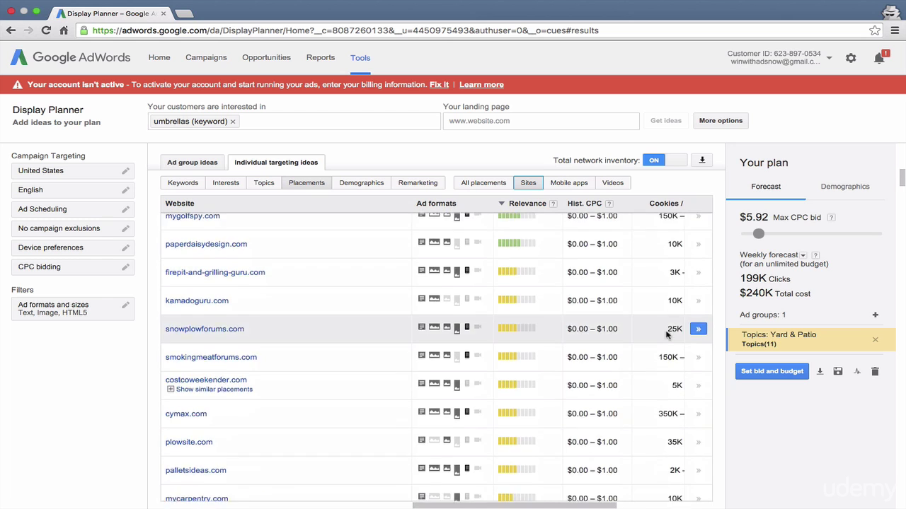
{"action": "scroll", "coordinate": [666, 335], "scroll_direction": "down", "scroll_amount": 1}
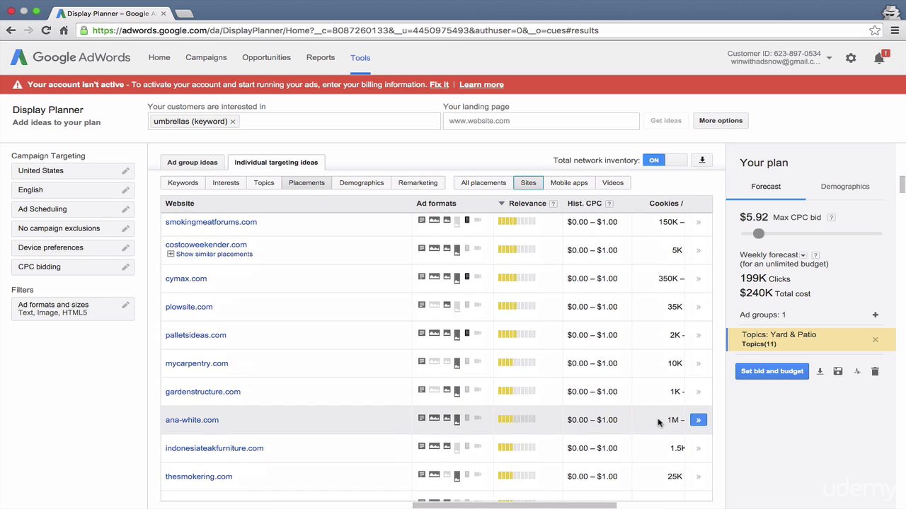
{"action": "scroll", "coordinate": [666, 422], "scroll_direction": "right", "scroll_amount": 3}
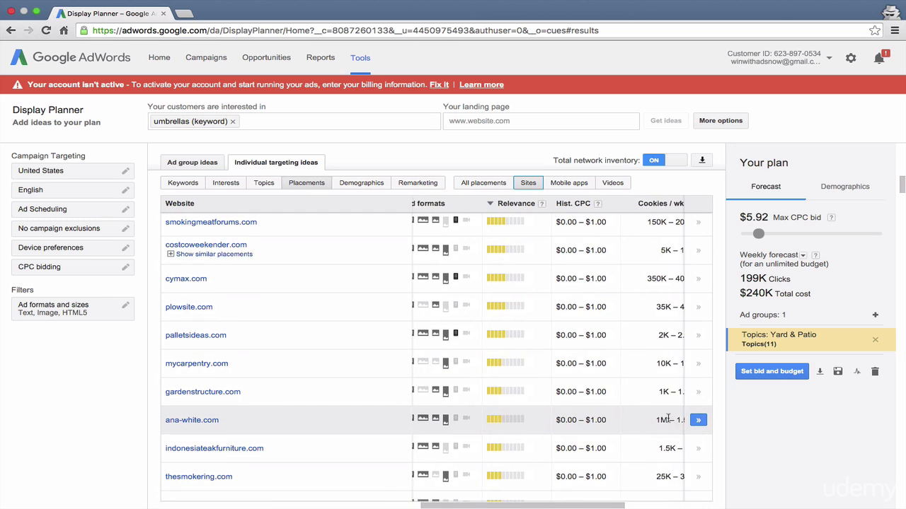
{"action": "scroll", "coordinate": [668, 419], "scroll_direction": "right", "scroll_amount": 4}
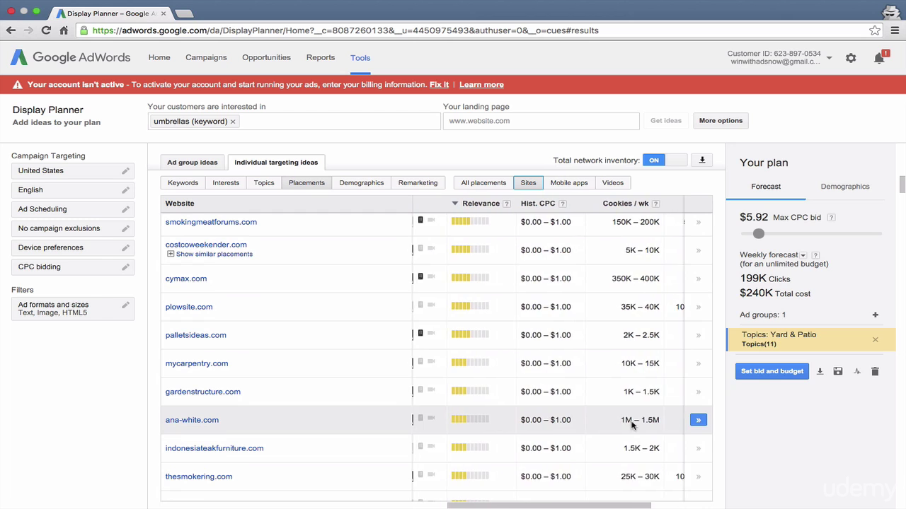
{"action": "scroll", "coordinate": [632, 422], "scroll_direction": "right", "scroll_amount": 2}
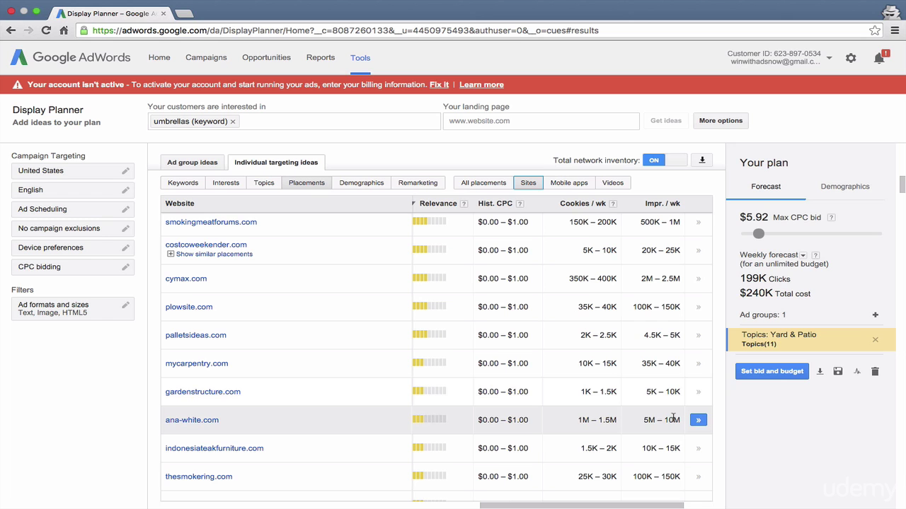
Step: Add the website placements buildeazy.com and cozydays.com to the plan
{"action": "scroll", "coordinate": [672, 417], "scroll_direction": "up", "scroll_amount": 1}
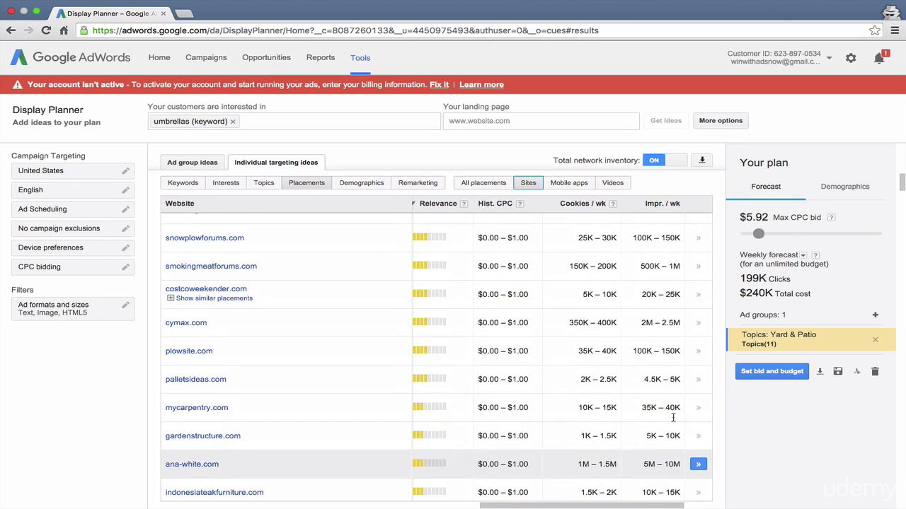
{"action": "scroll", "coordinate": [658, 292], "scroll_direction": "up", "scroll_amount": 10}
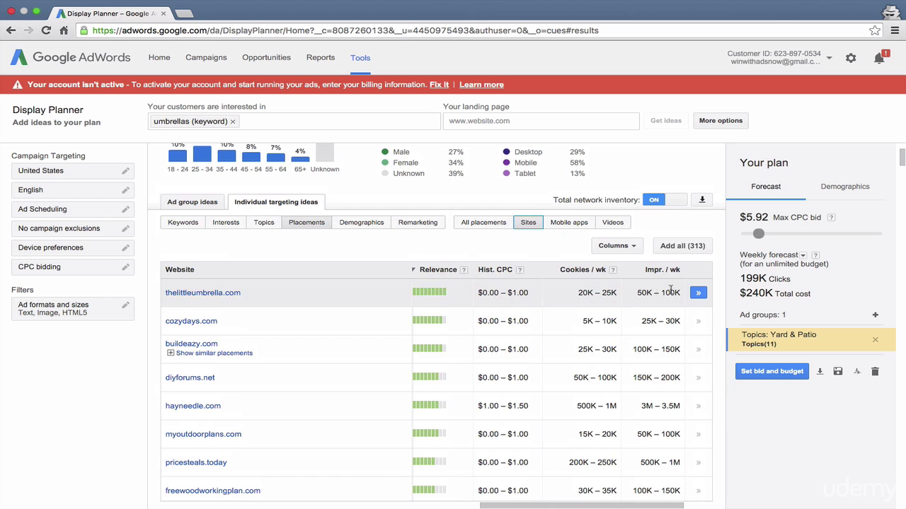
{"action": "left_click", "coordinate": [698, 351]}
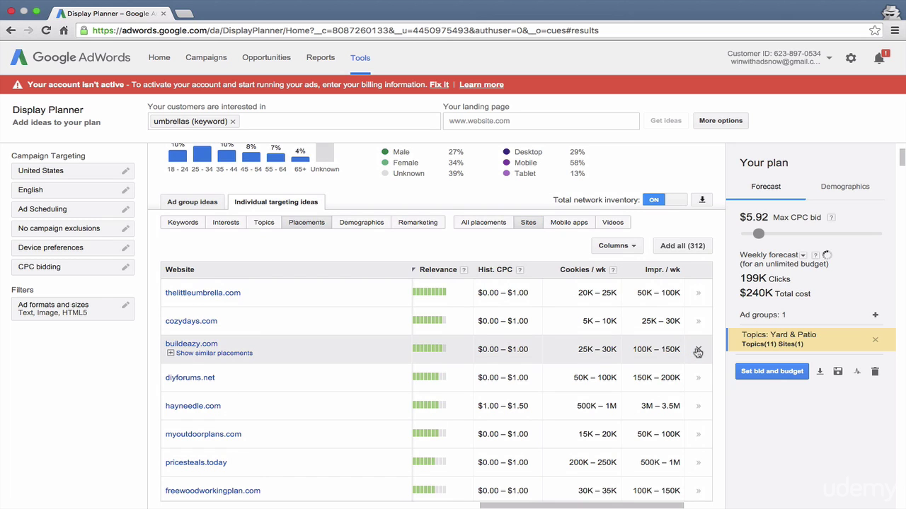
{"action": "left_click", "coordinate": [696, 322]}
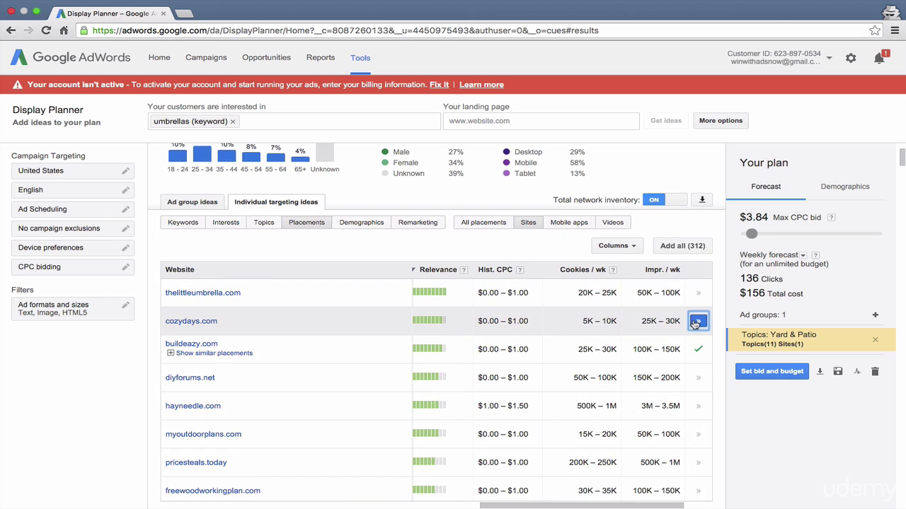
Step: Open the plan's bid and budget forecast and review the weekly performance graph and detailed plan
{"action": "left_click", "coordinate": [770, 375]}
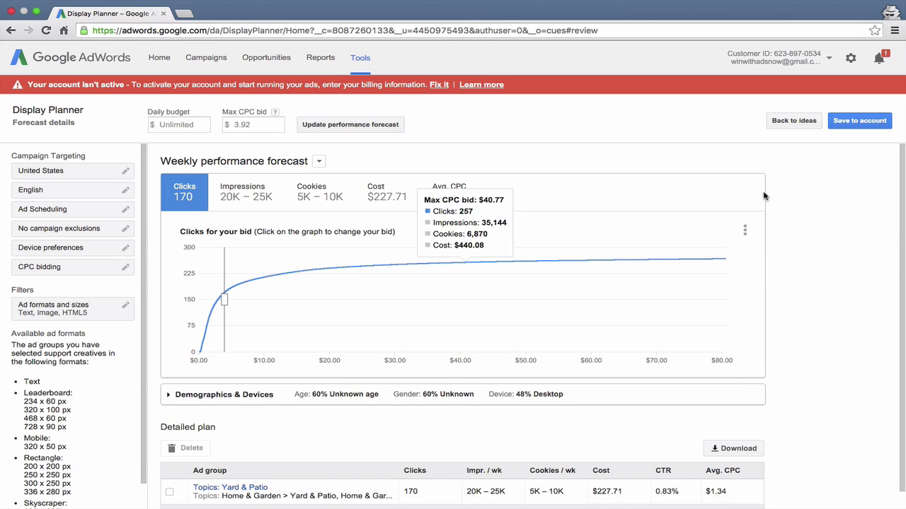
{"action": "scroll", "coordinate": [545, 163], "scroll_direction": "down", "scroll_amount": 1}
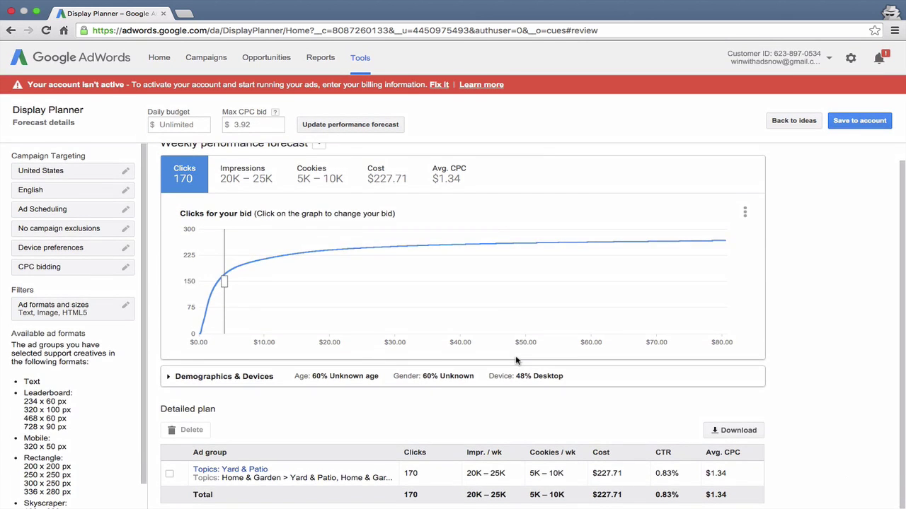
{"action": "scroll", "coordinate": [516, 361], "scroll_direction": "up", "scroll_amount": 1}
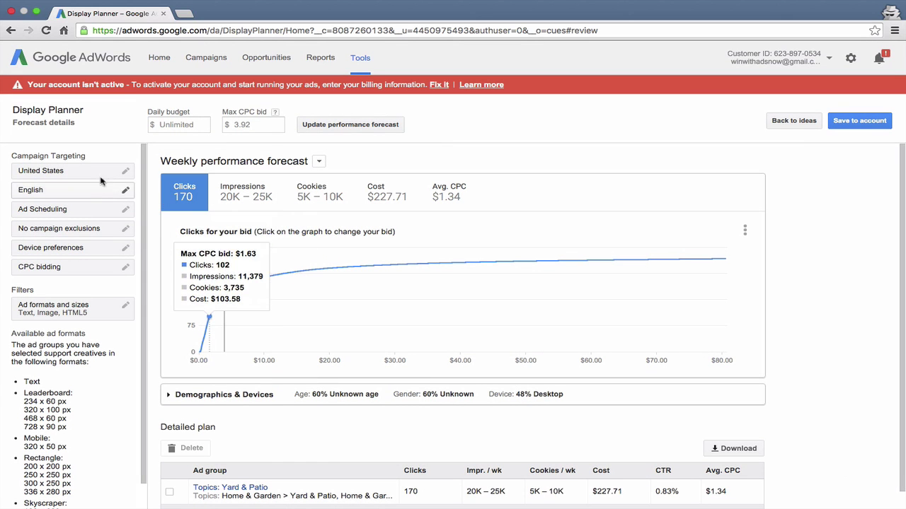
Step: Set the maximum CPC bid to $1.00 and update the performance forecast
{"action": "left_click", "coordinate": [255, 128]}
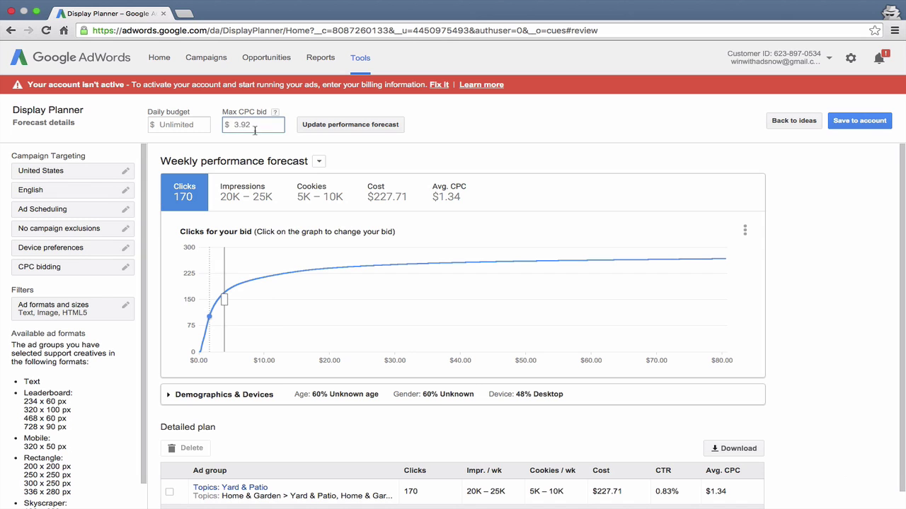
{"action": "type", "text": "1"}
{"action": "left_click", "coordinate": [366, 129]}
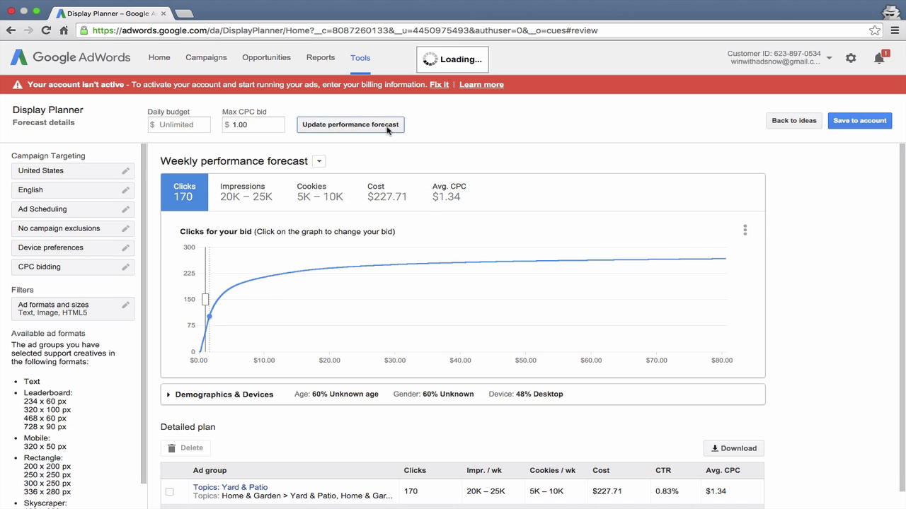
Step: Show the forecast graph for impressions and switch the forecast period to monthly
{"action": "left_click", "coordinate": [242, 200]}
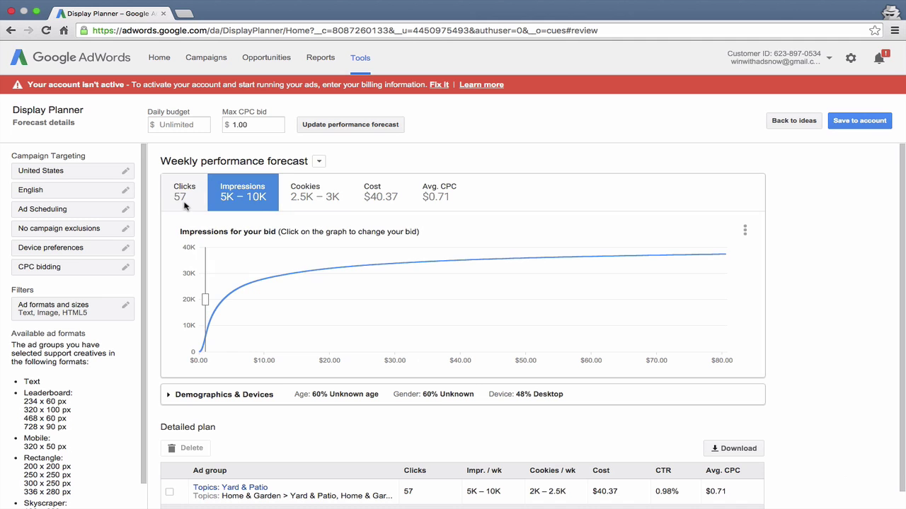
{"action": "left_click", "coordinate": [318, 161]}
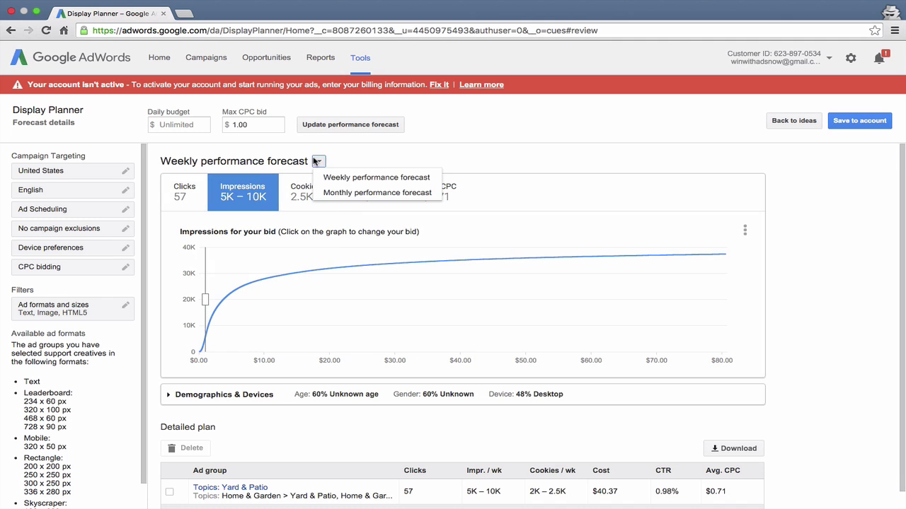
{"action": "left_click", "coordinate": [347, 195]}
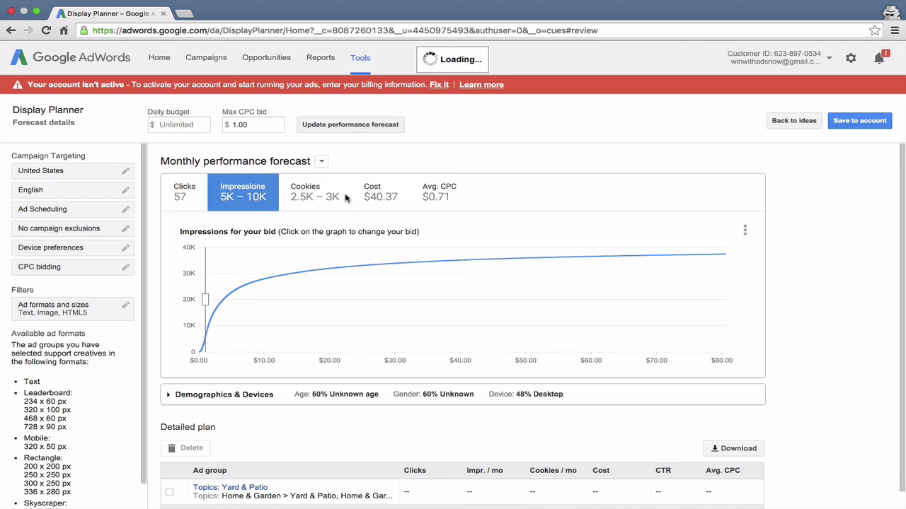